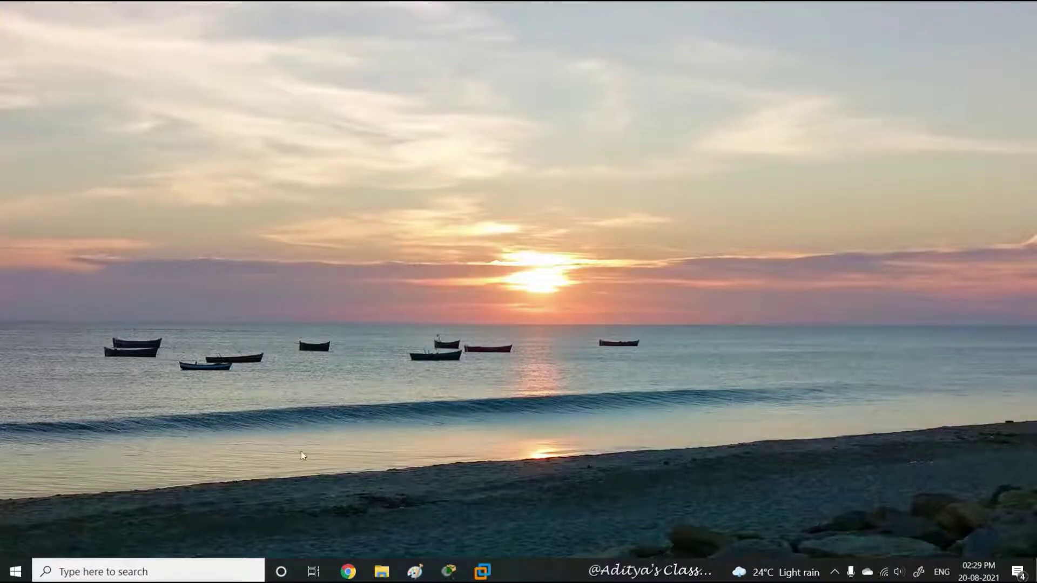
- Open VMware Workstation and power on the Server01 virtual machine
click(481, 568)
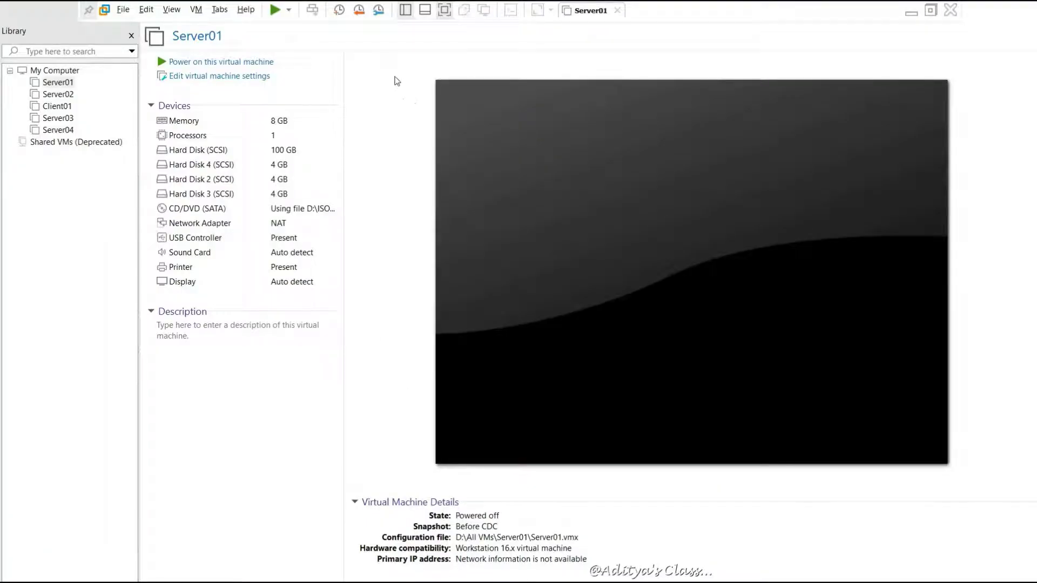
click(225, 63)
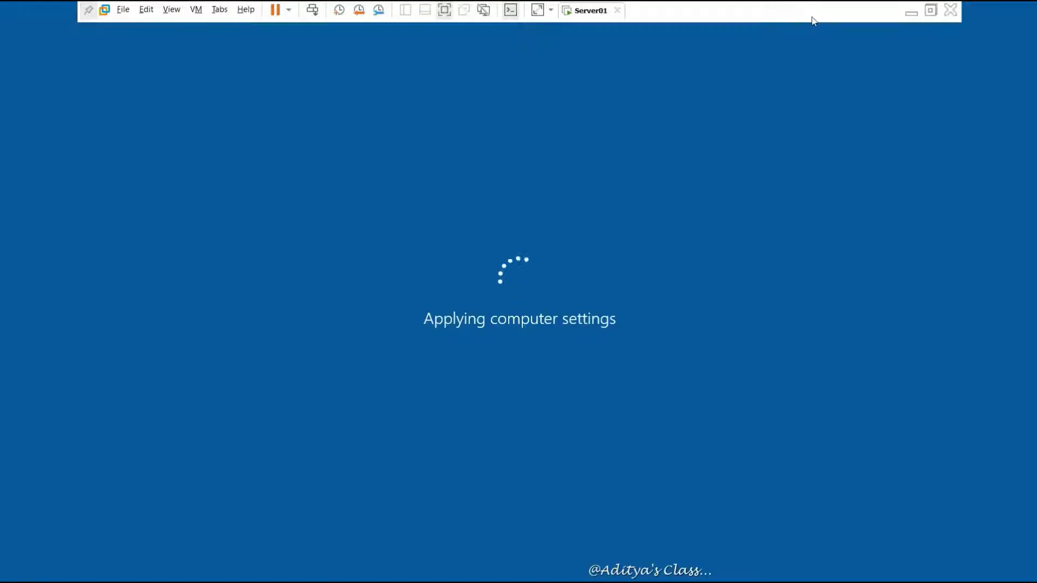
click(950, 10)
- Power on Server02 from the Library, dismiss the sharing error, and show Server01 full screen
click(58, 107)
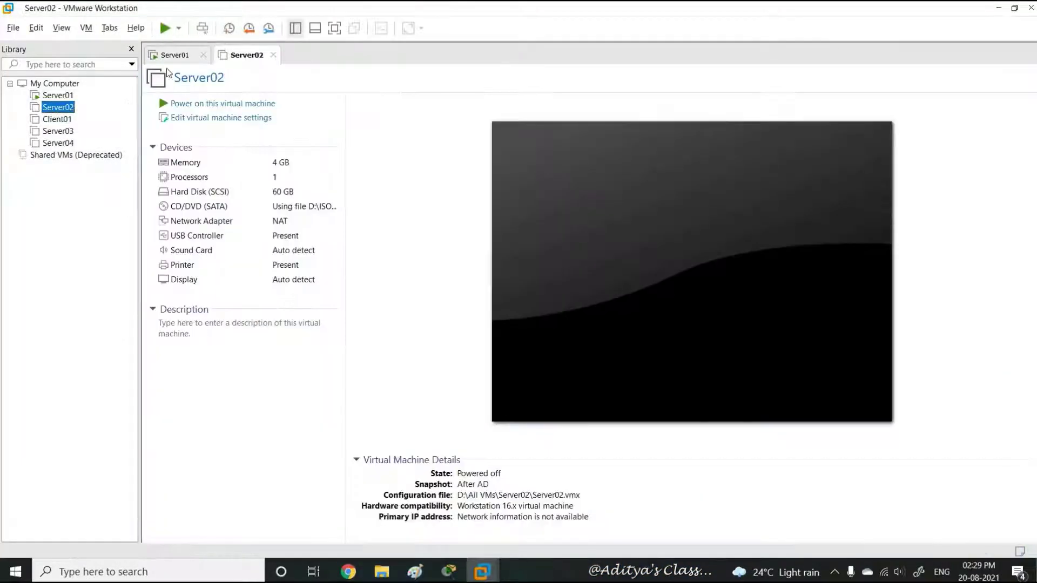
click(206, 103)
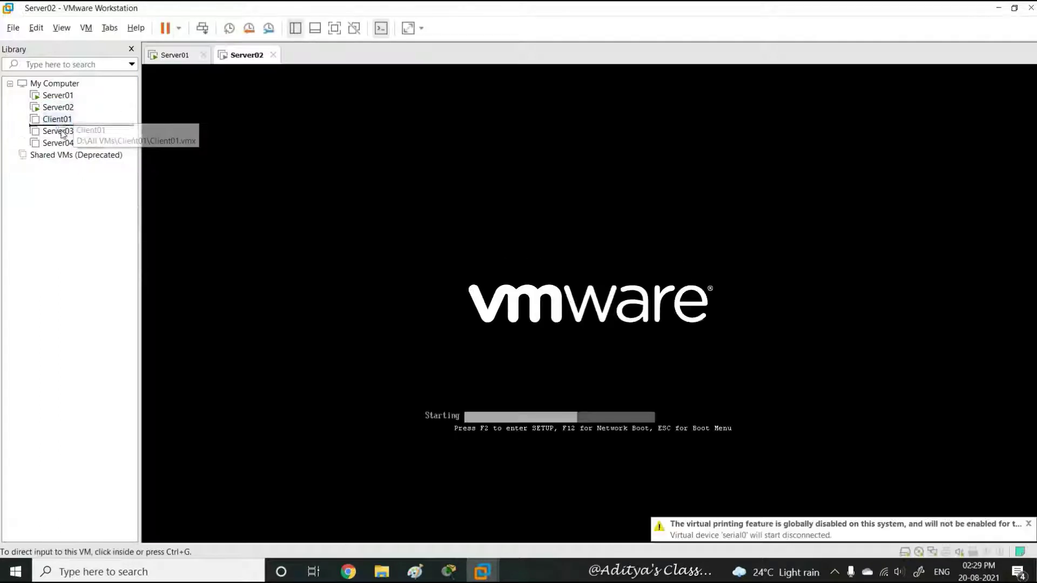
click(70, 156)
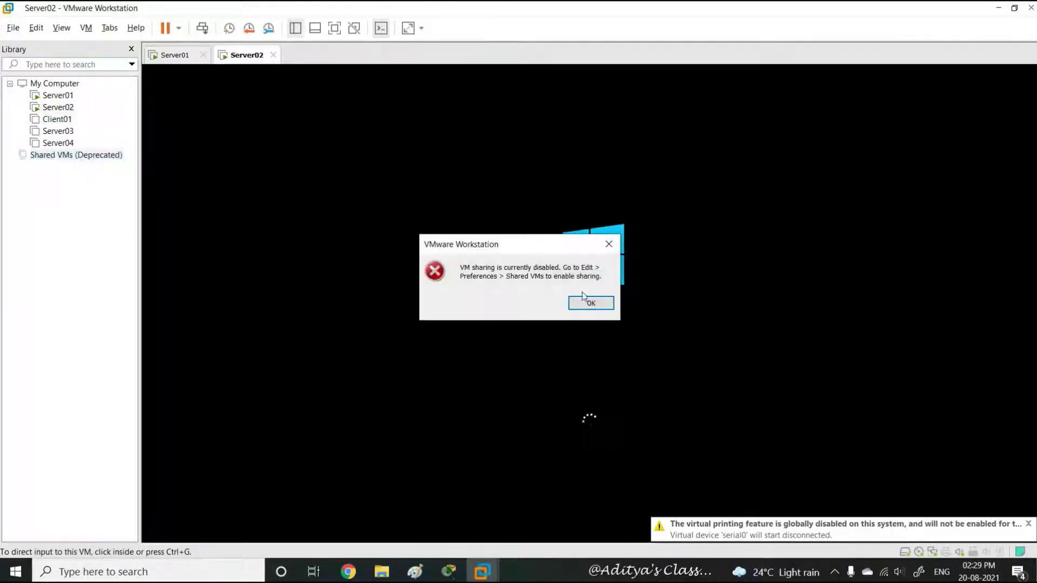
click(594, 306)
drag(57, 119, 79, 161)
click(60, 107)
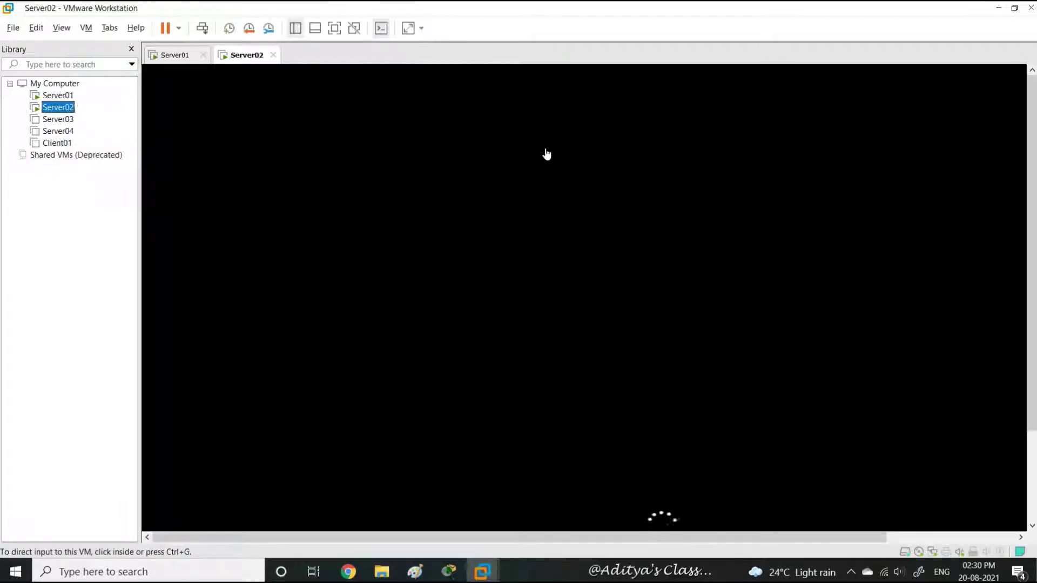
click(63, 97)
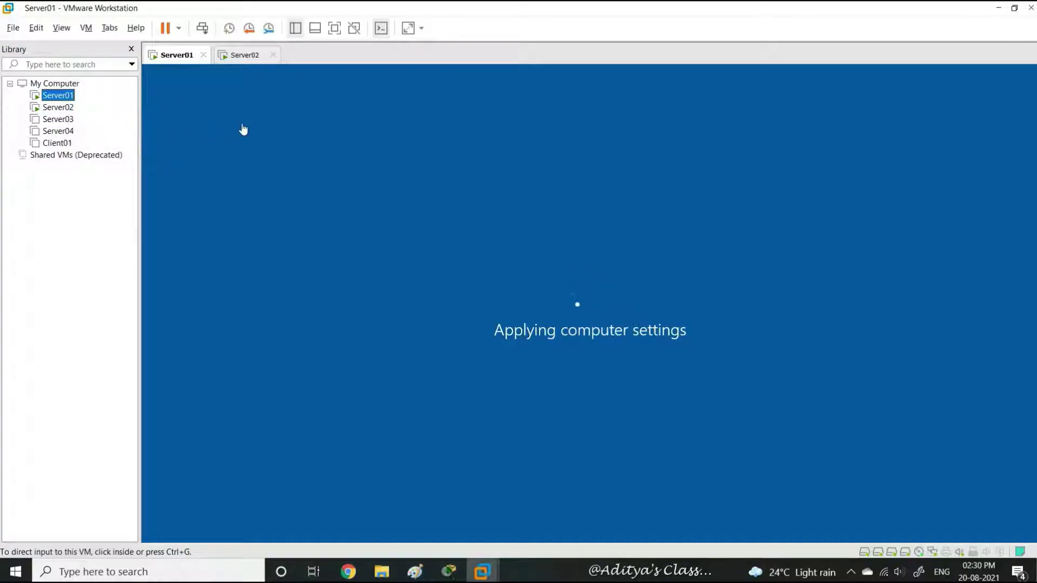
click(334, 29)
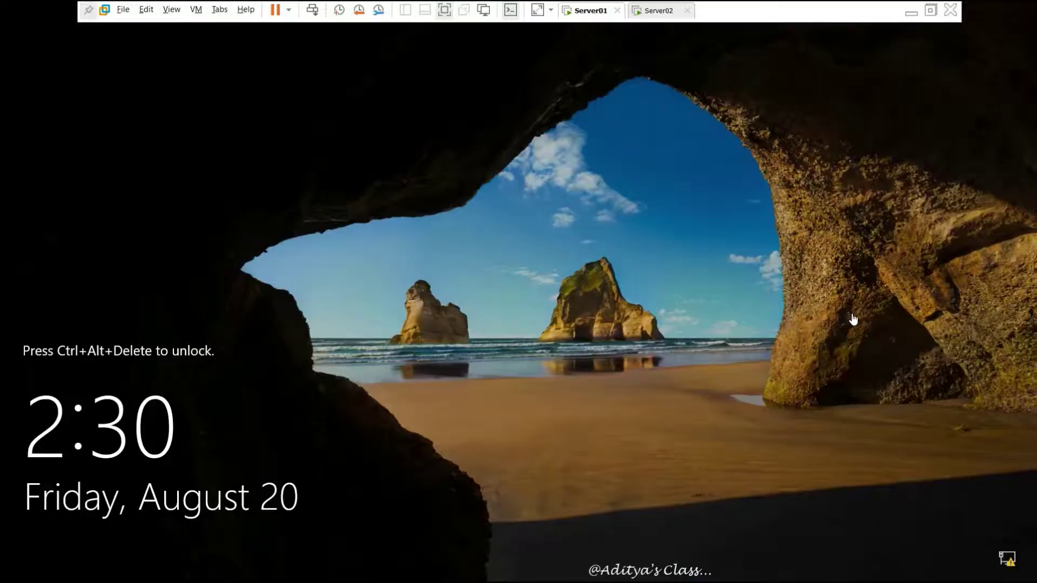
- Sign in to Server01 with the Administrator password, then bring up Server02's sign-in screen
click(652, 12)
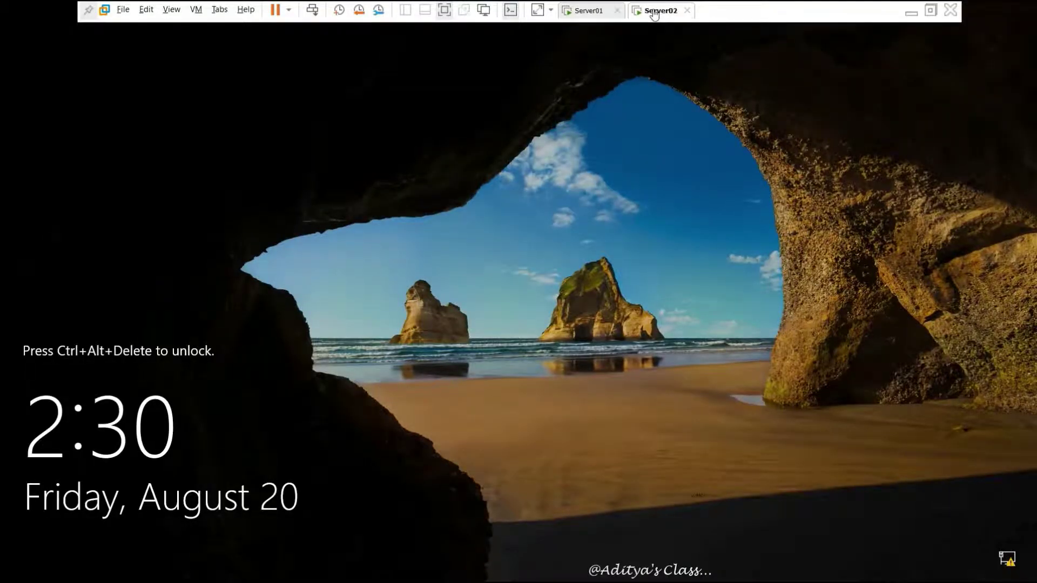
click(595, 15)
click(311, 11)
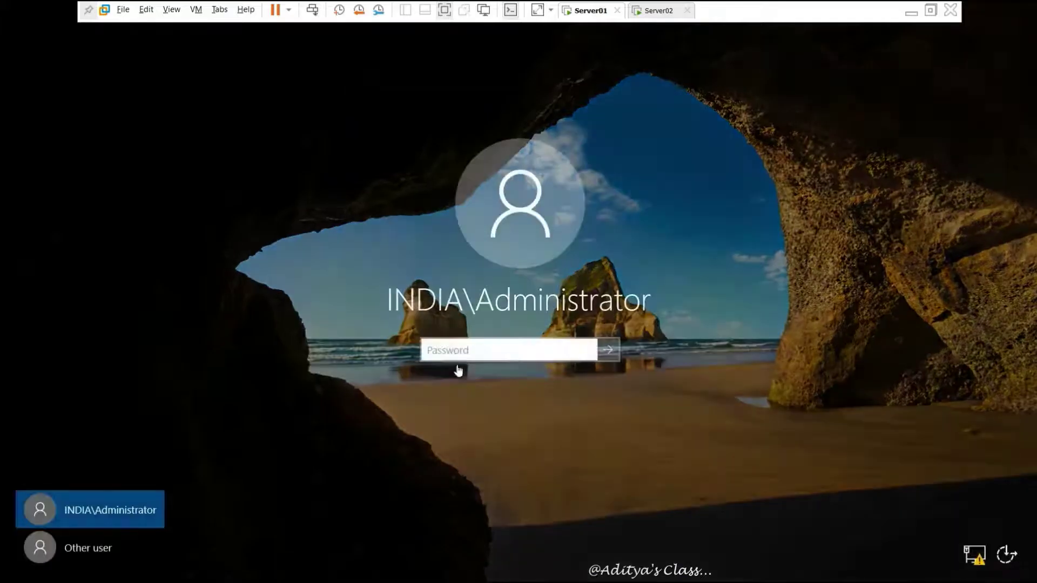
text(*******)
key(Return)
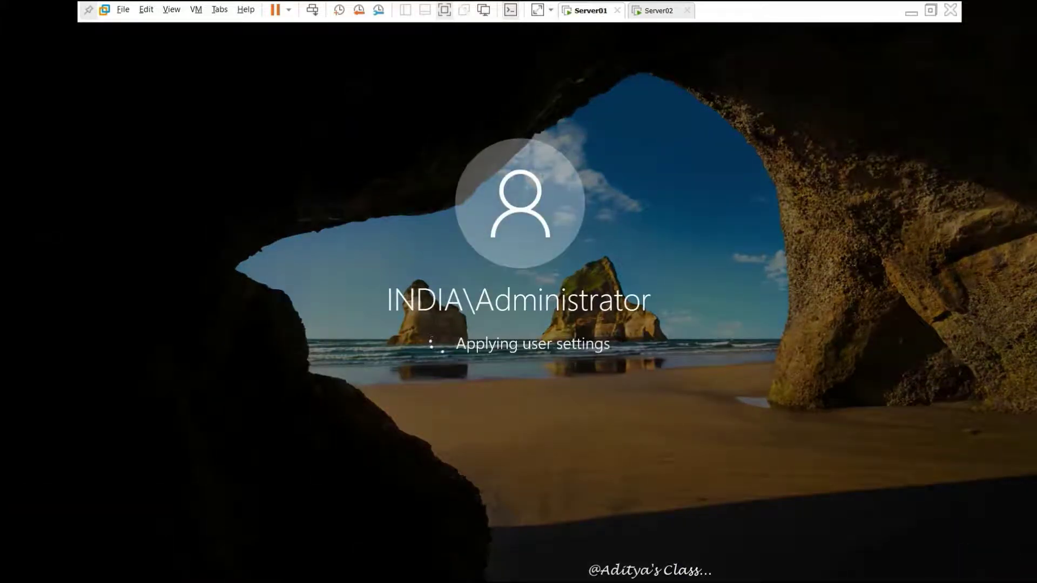
click(658, 10)
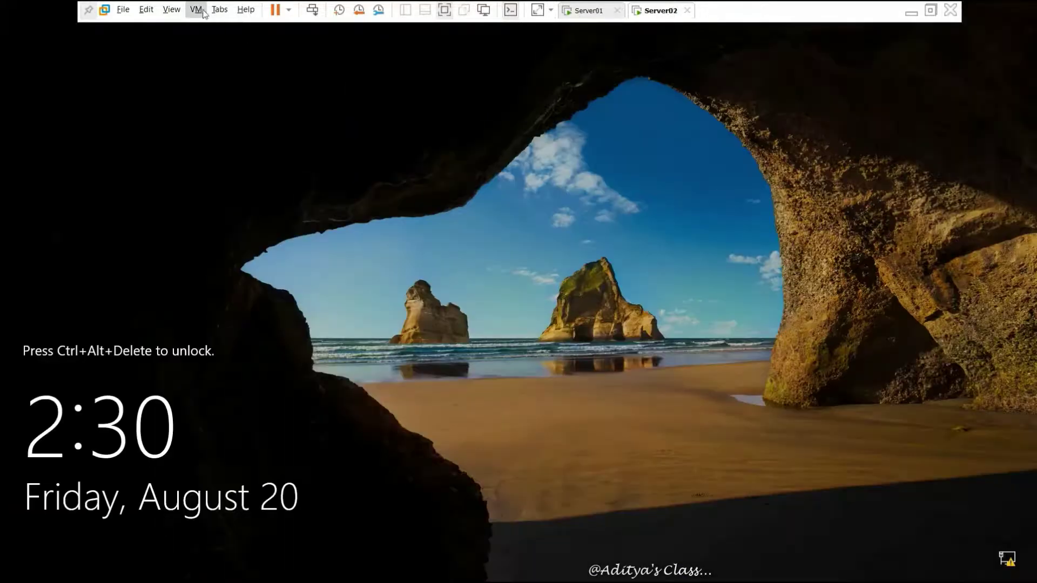
click(312, 11)
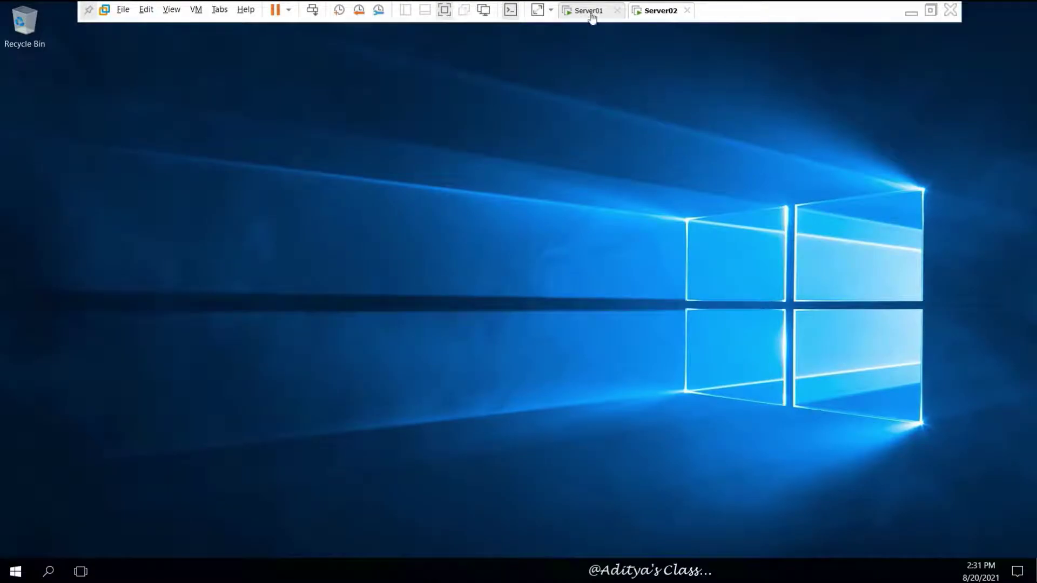
- On Server01, launch Active Directory Sites and Services from Server Manager's Tools menu
click(590, 11)
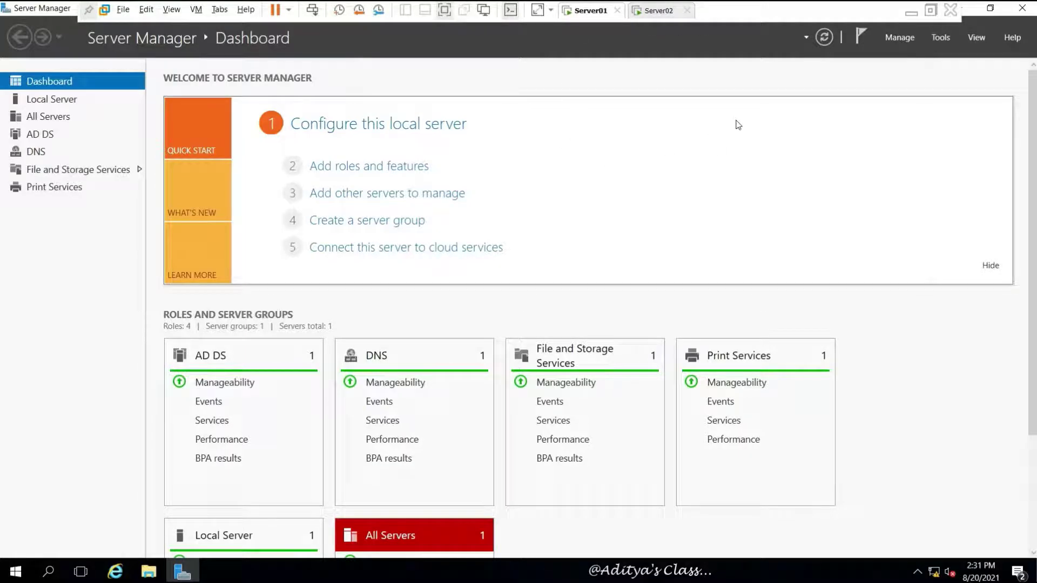
click(942, 38)
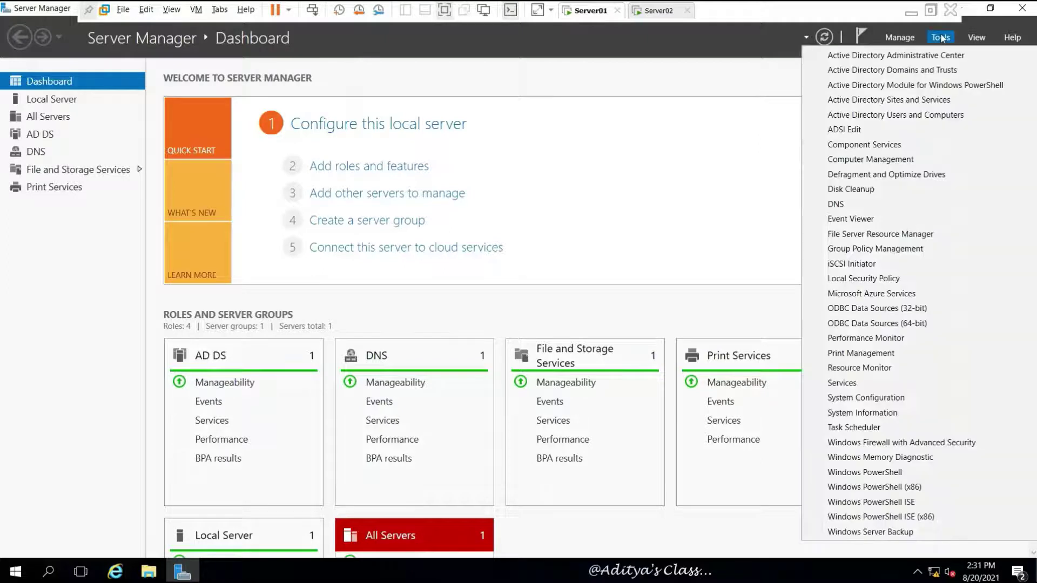
click(898, 101)
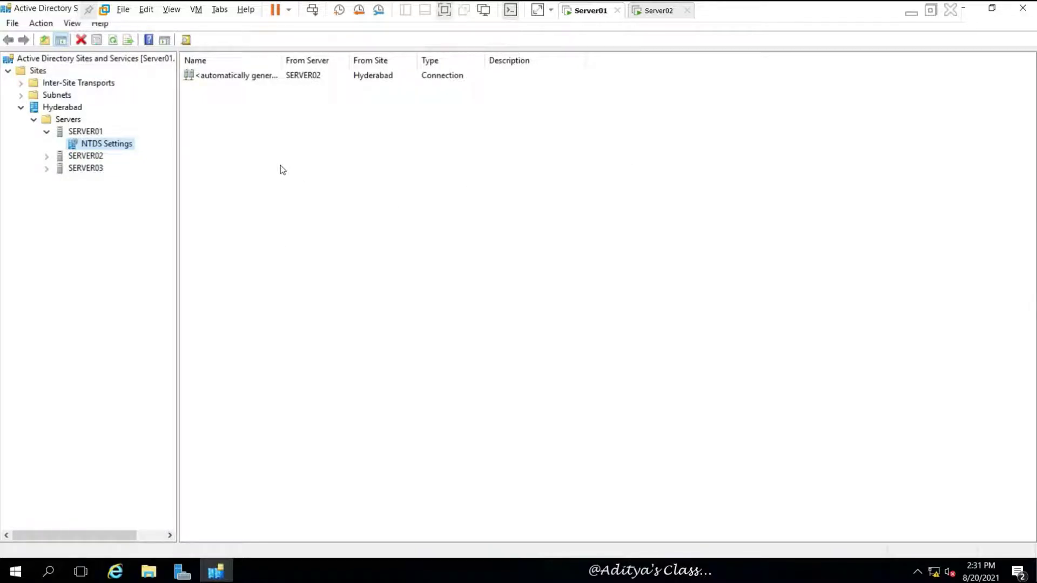
- Collapse SERVER01 and select the Sites container to show Inter-Site Transports, Subnets and Hyderabad
click(47, 131)
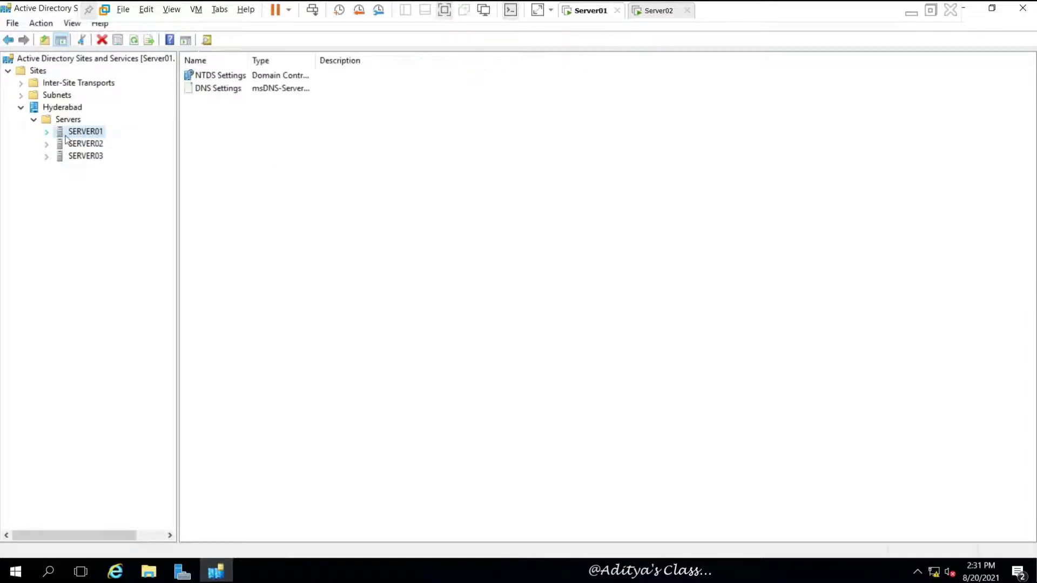
click(36, 74)
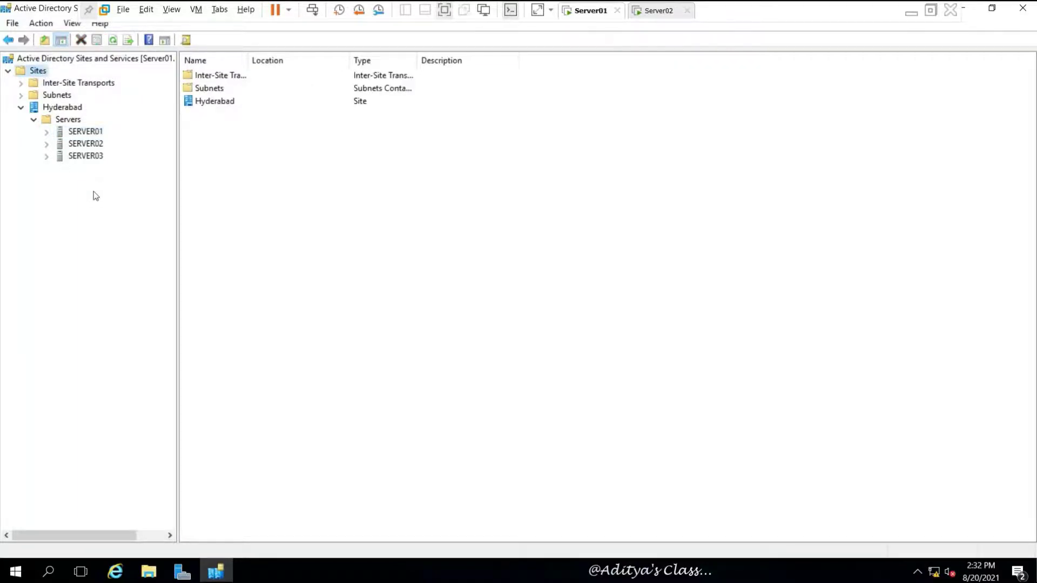
- Create a new site named Pune linked to DEFAULTIPSITELINK
right_click(46, 75)
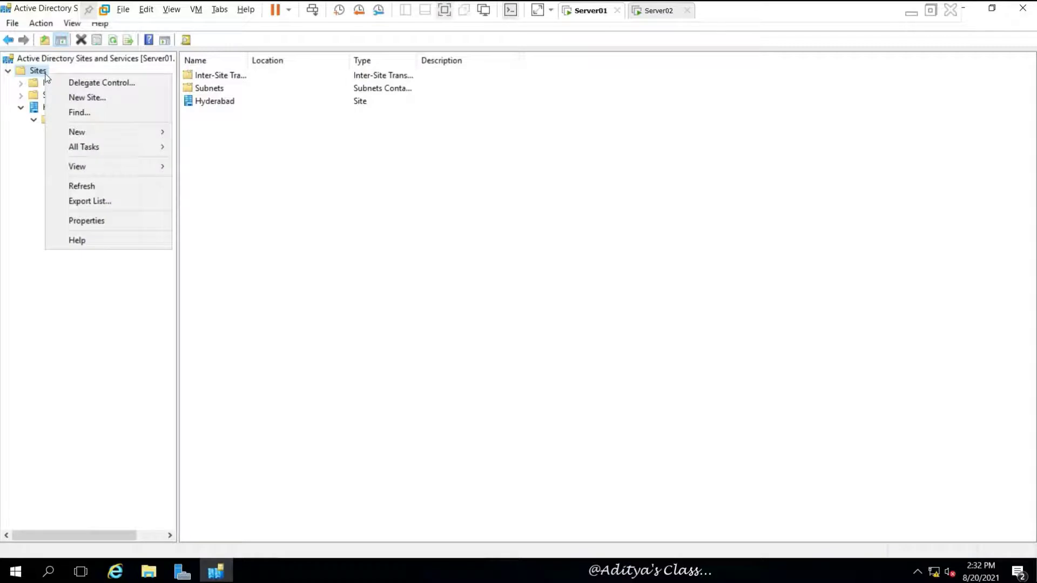
click(91, 97)
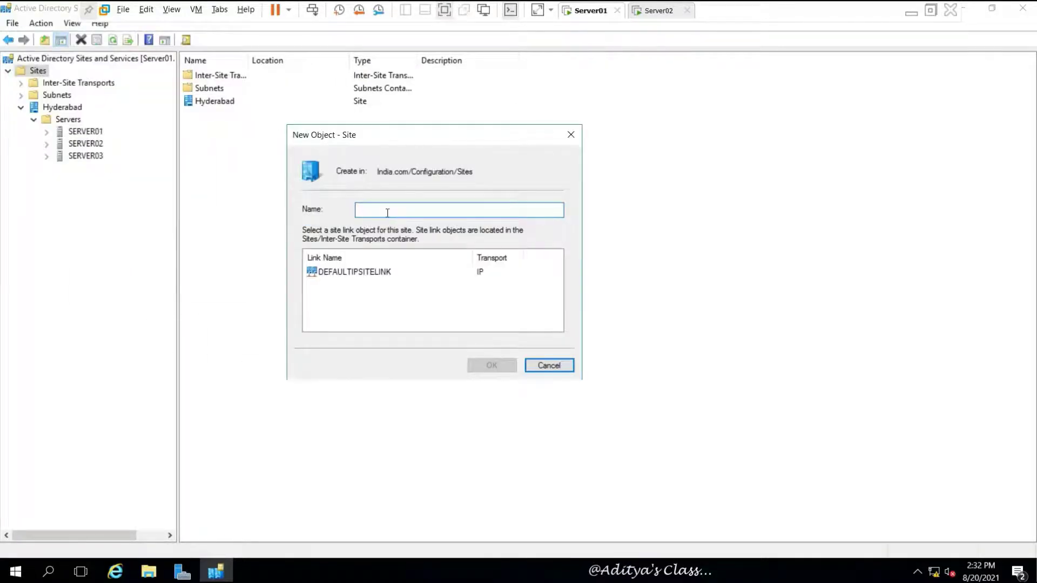
text(Pune)
click(348, 277)
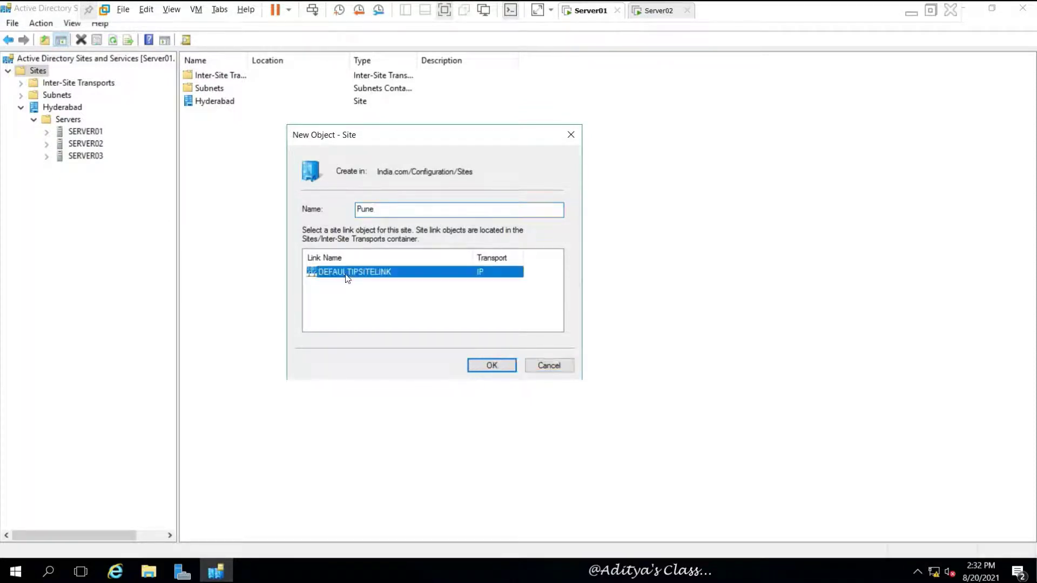
click(485, 364)
- Acknowledge the site-created message, inspect Pune's empty Servers folder, then select SERVER02 under Hyderabad
click(577, 388)
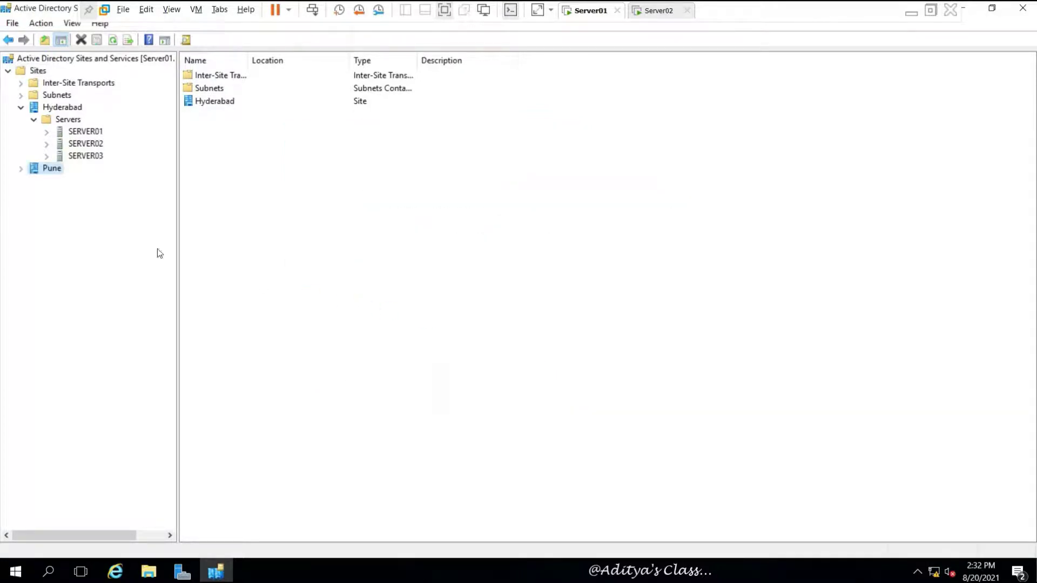
click(21, 168)
click(66, 181)
right_click(76, 183)
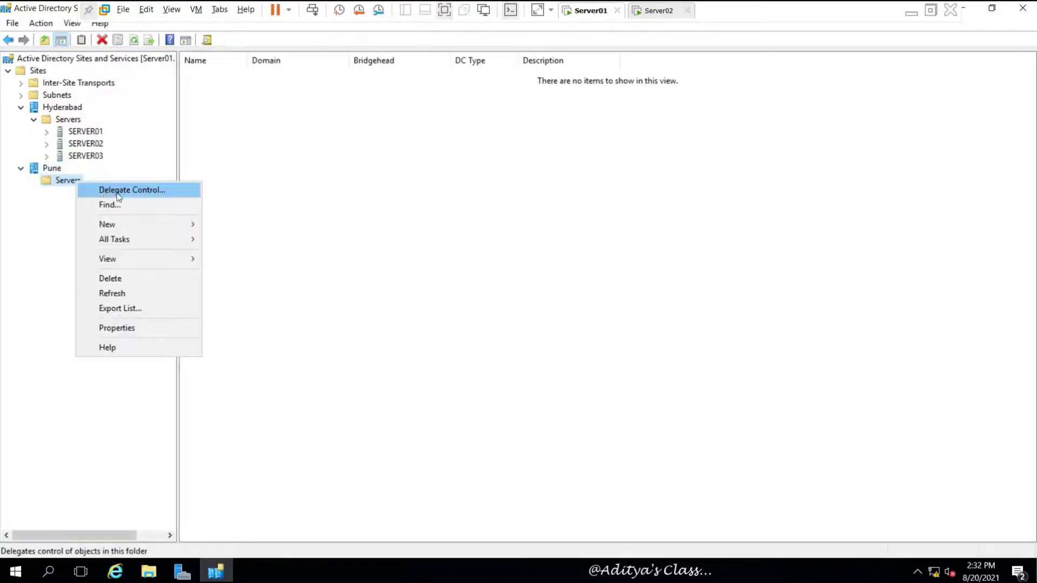
mouse_move(138, 225)
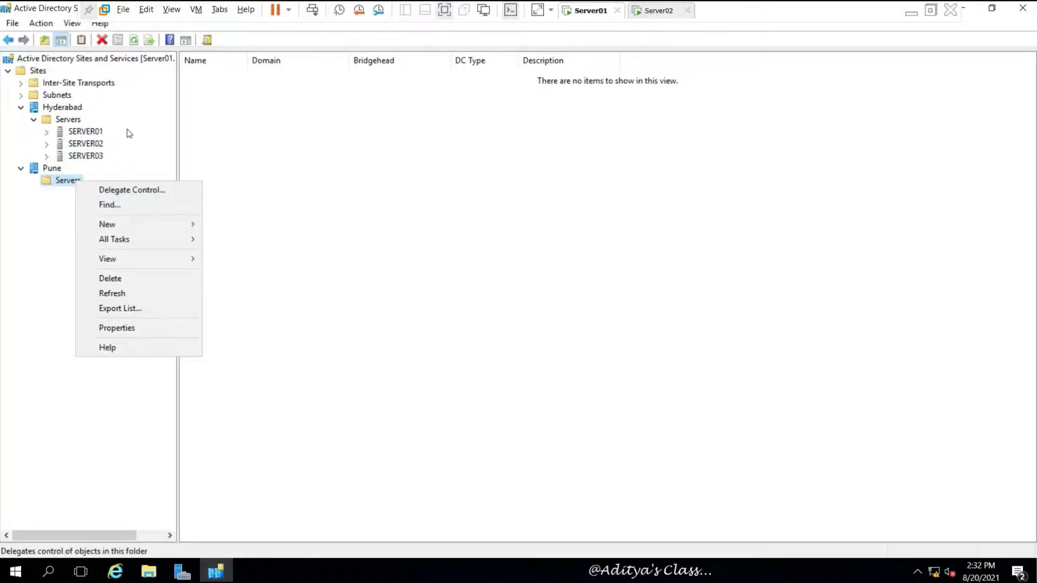
click(98, 140)
click(97, 143)
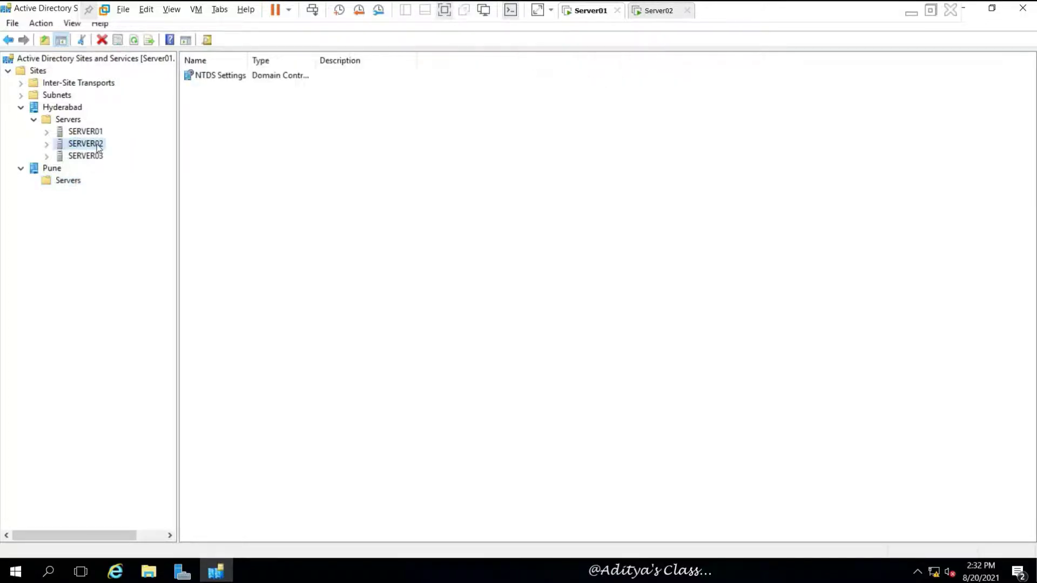
- Move SERVER02 from Hyderabad to the Pune site and expand it to show NTDS Settings
right_click(96, 145)
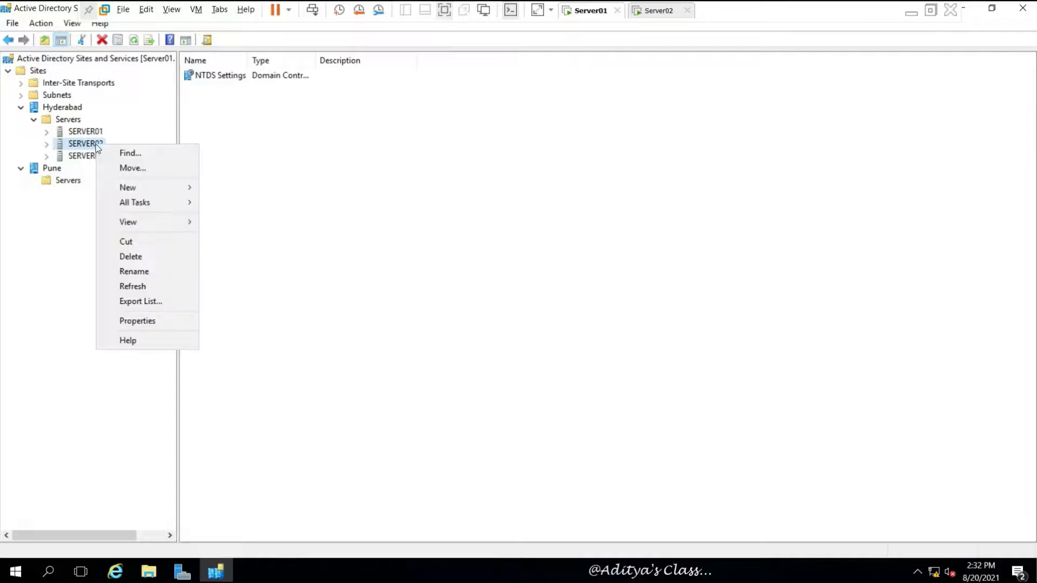
click(136, 168)
click(416, 255)
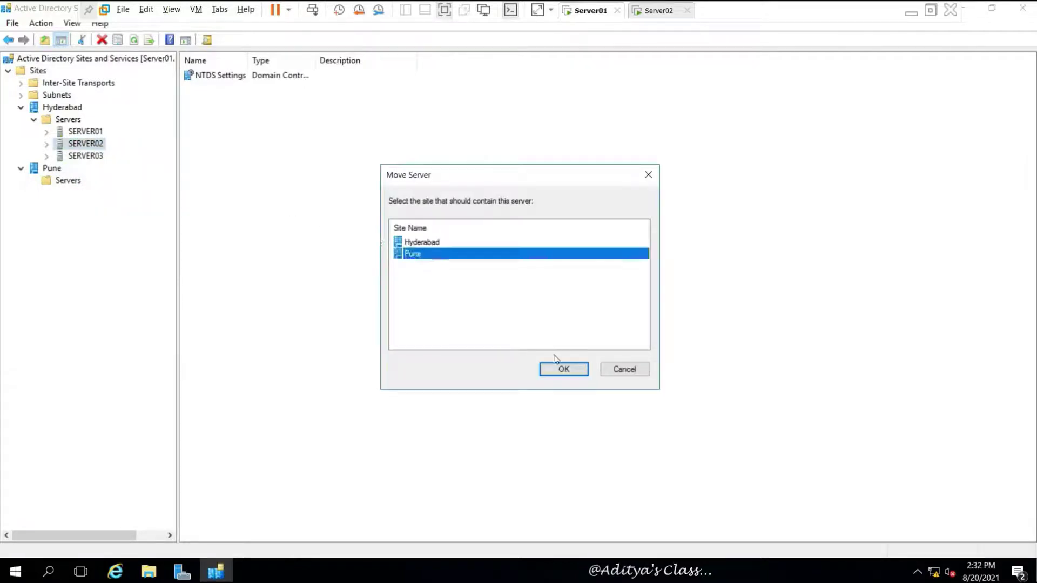
click(562, 371)
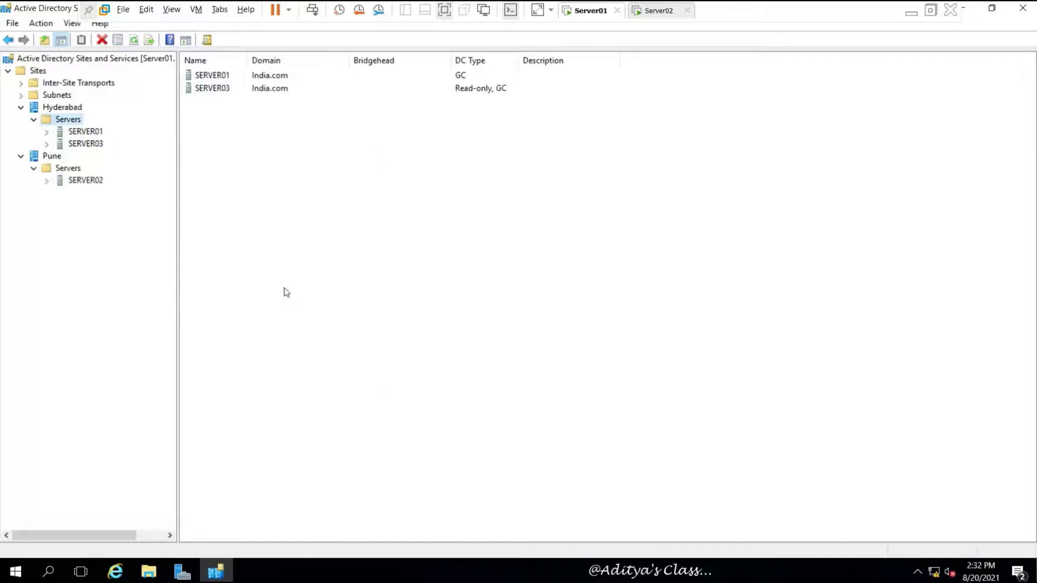
click(84, 181)
right_click(90, 185)
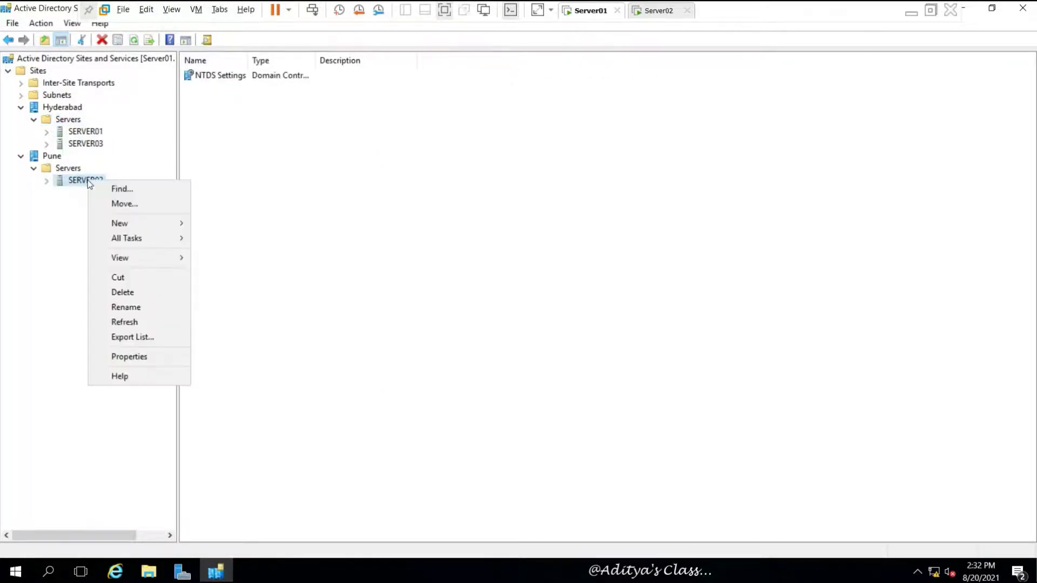
click(46, 181)
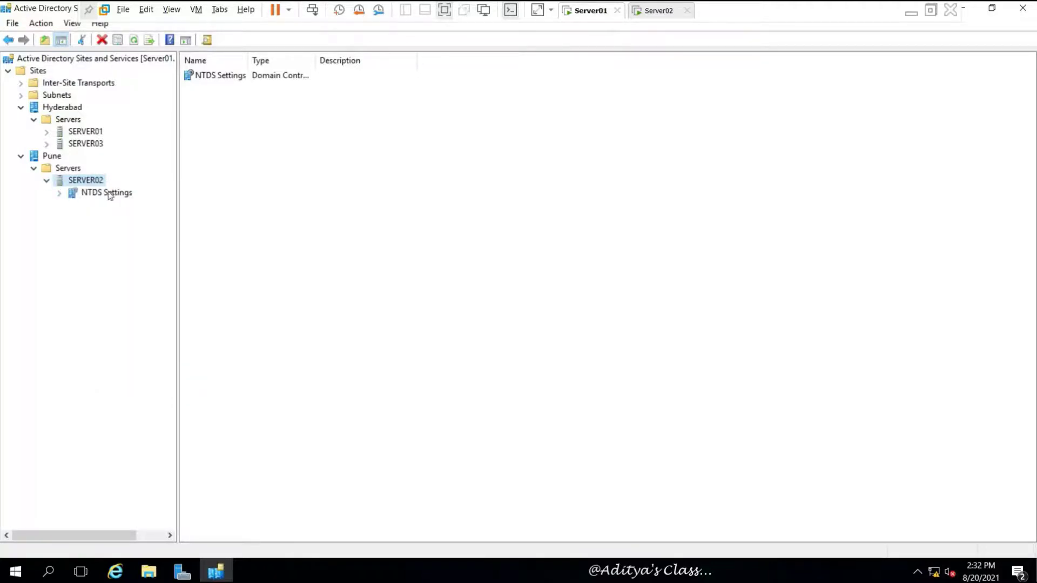
- Open DEFAULTIPSITELINK's properties under Inter-Site Transports > IP, showing cost 100 and a 180-minute interval
click(21, 107)
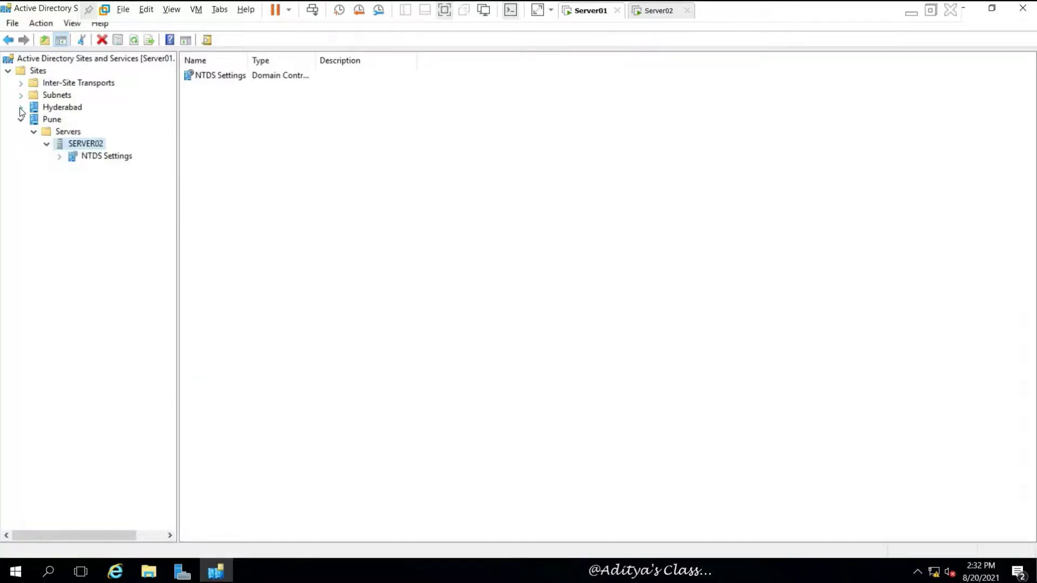
click(20, 118)
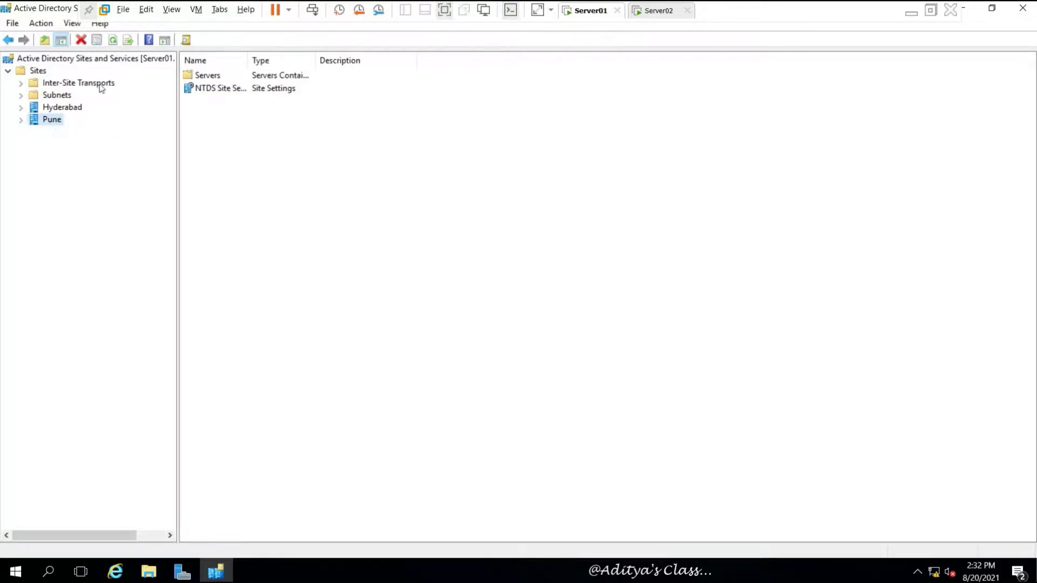
click(20, 82)
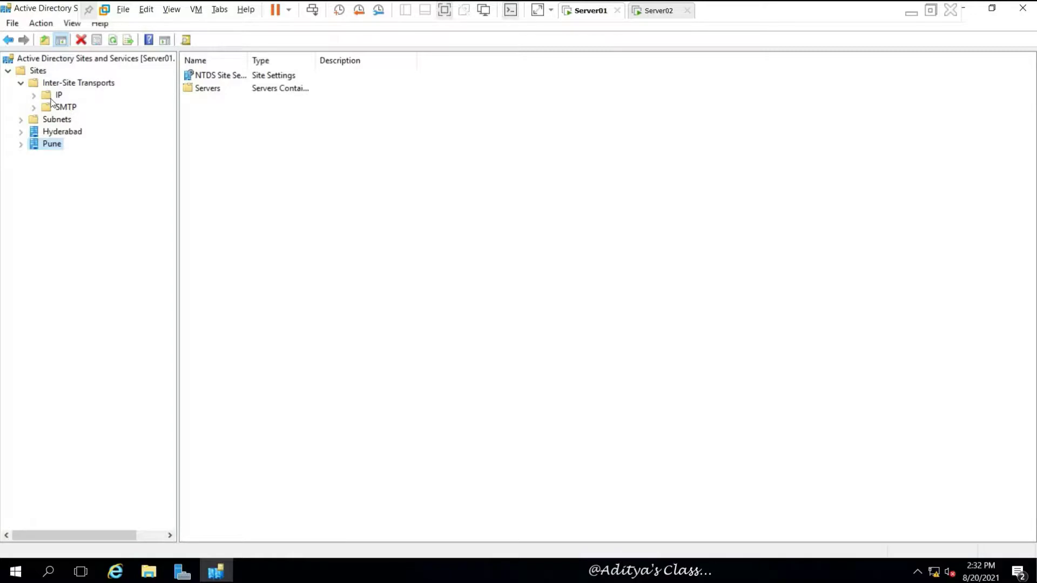
click(56, 96)
click(226, 79)
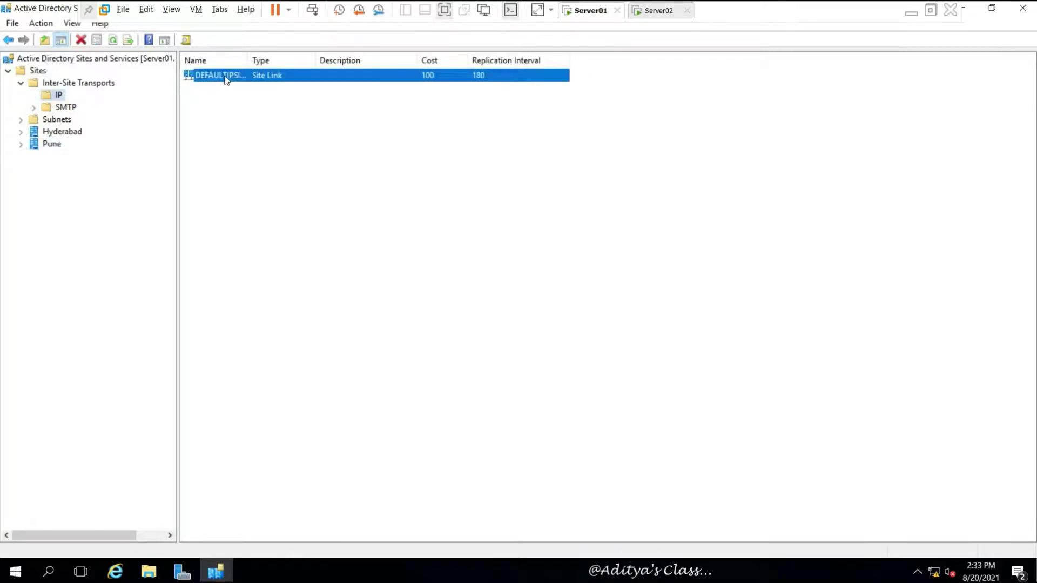
double_click(211, 78)
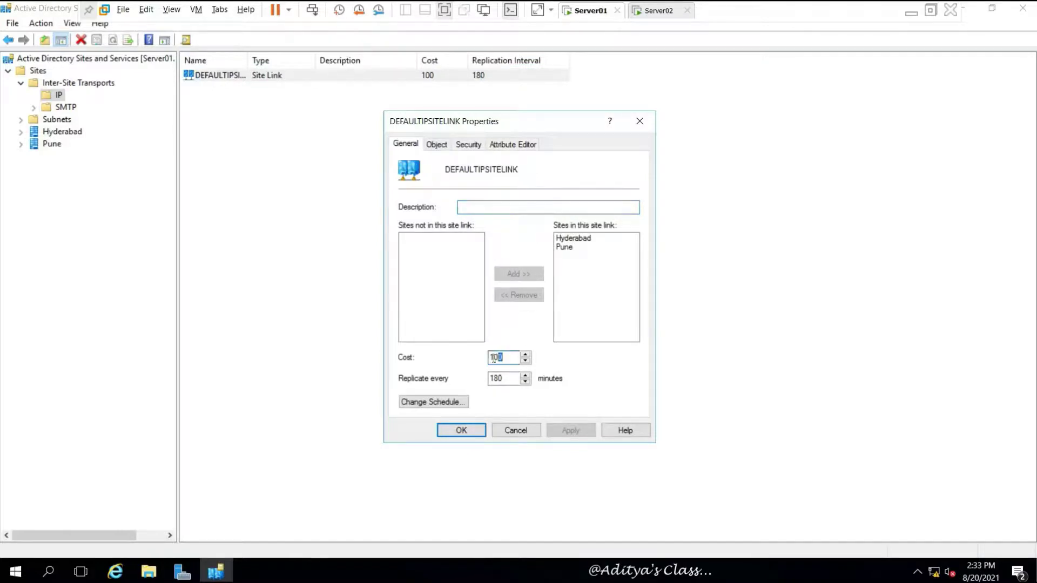
click(496, 378)
- Block replication all week, then allow midnight–7 AM and 7 PM–midnight every day
double_click(496, 378)
click(433, 404)
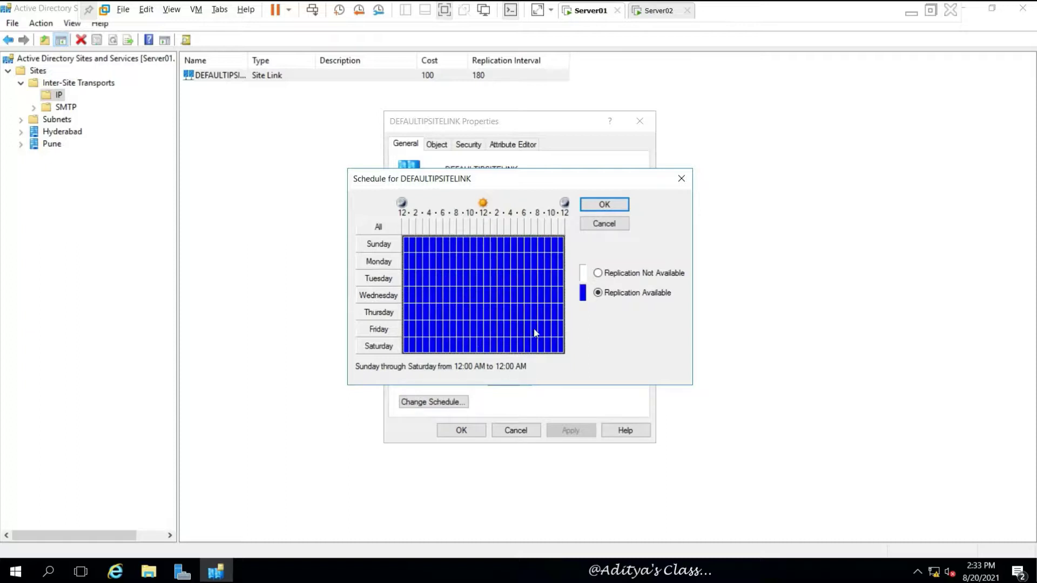
click(598, 273)
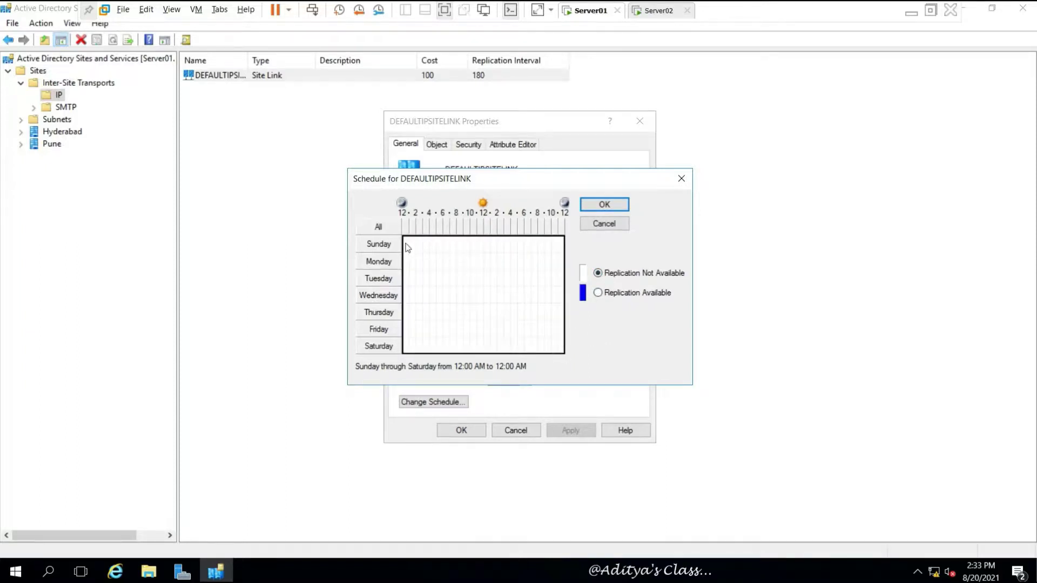
drag(407, 247, 447, 359)
click(598, 292)
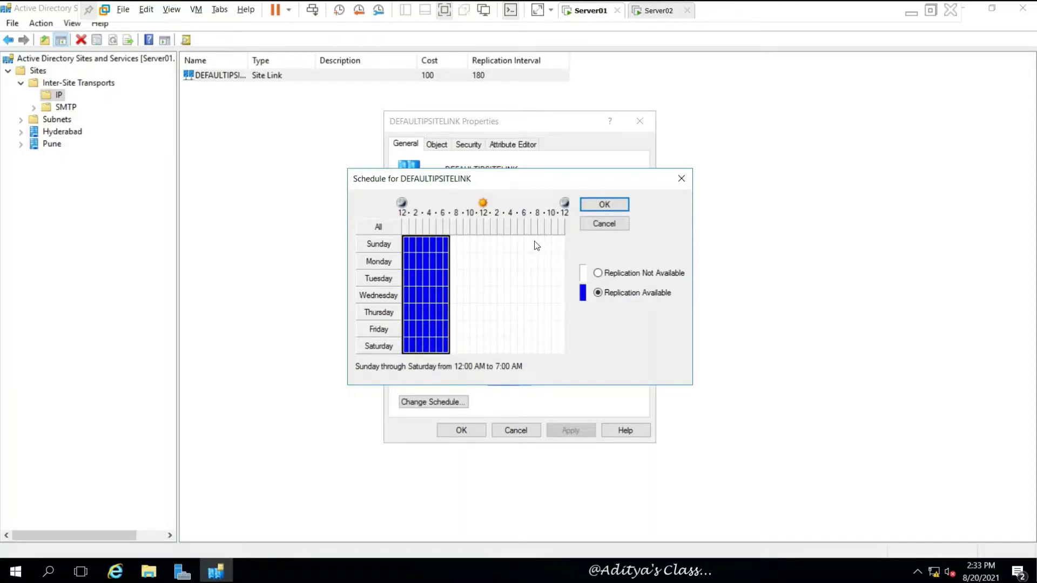
drag(536, 246, 565, 353)
click(599, 294)
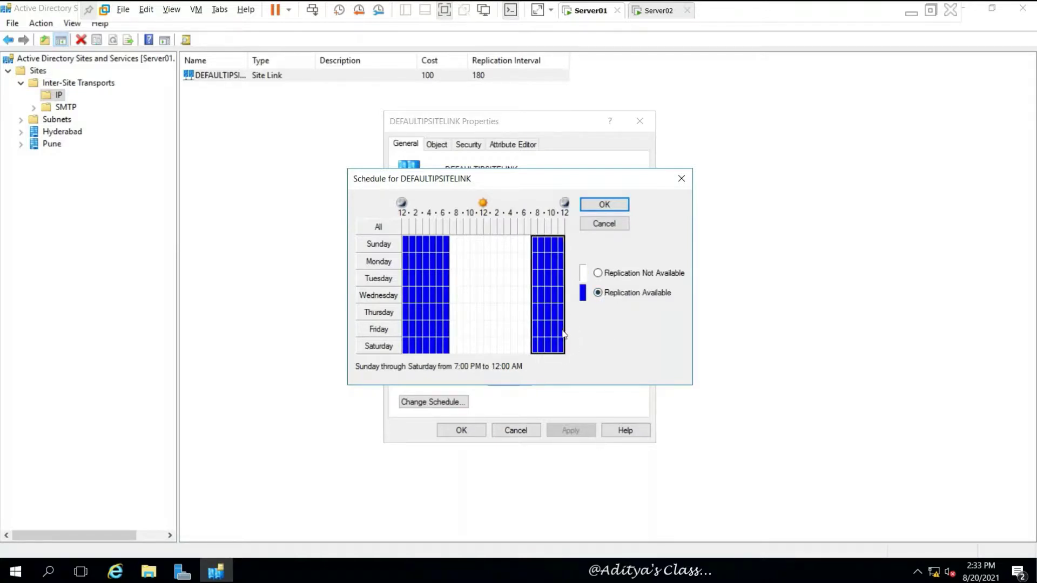
- Allow Saturday and Sunday 7 AM–7 PM replication too, and confirm the schedule
drag(455, 347, 532, 351)
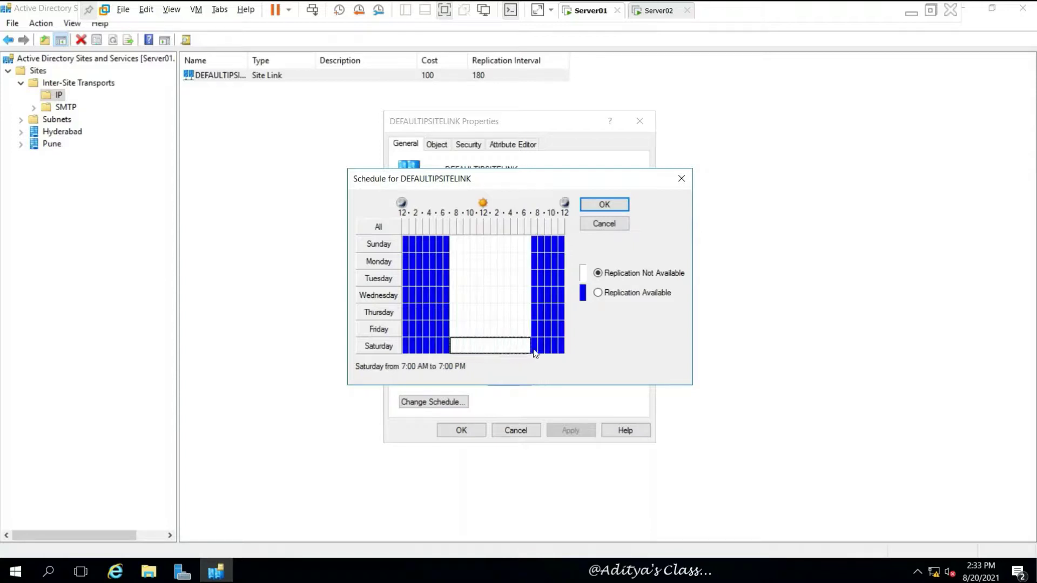
click(598, 293)
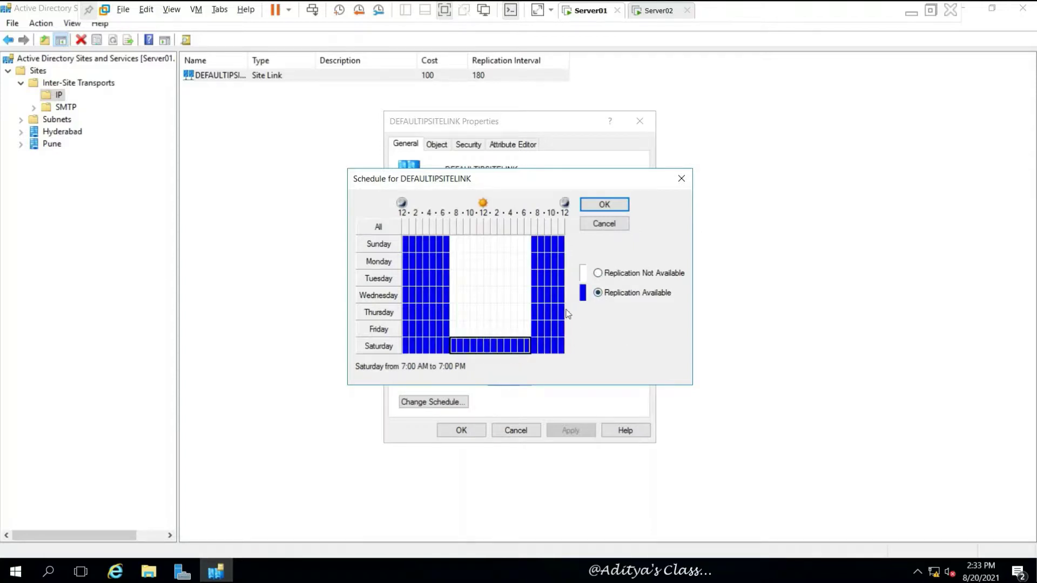
drag(454, 242, 531, 248)
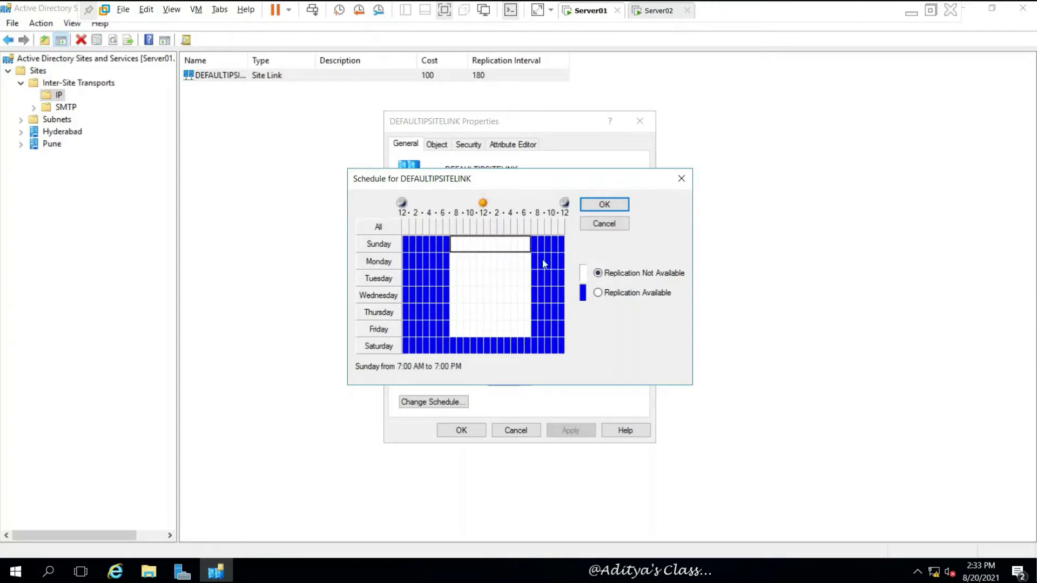
click(602, 296)
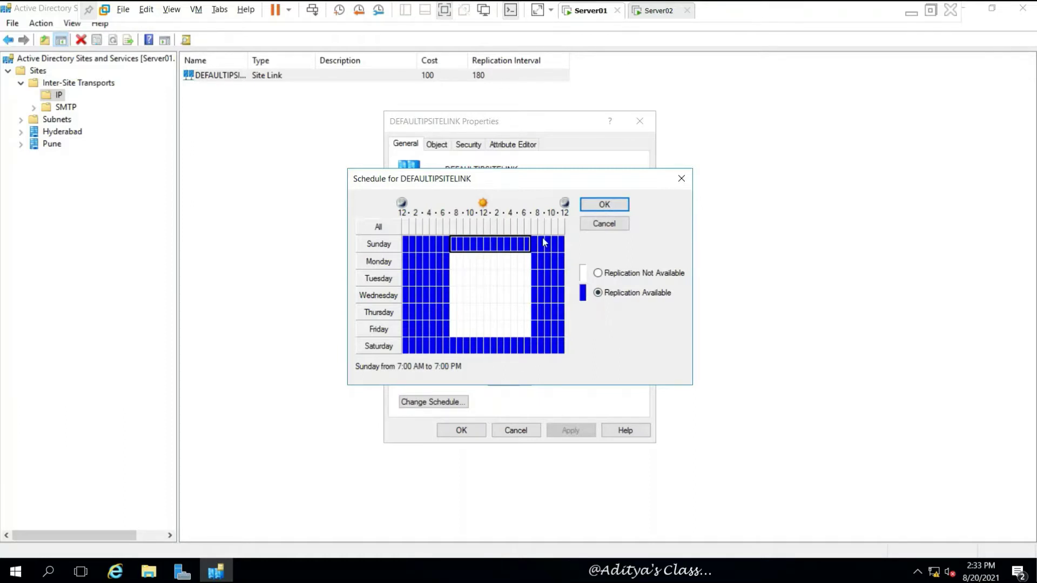
click(624, 208)
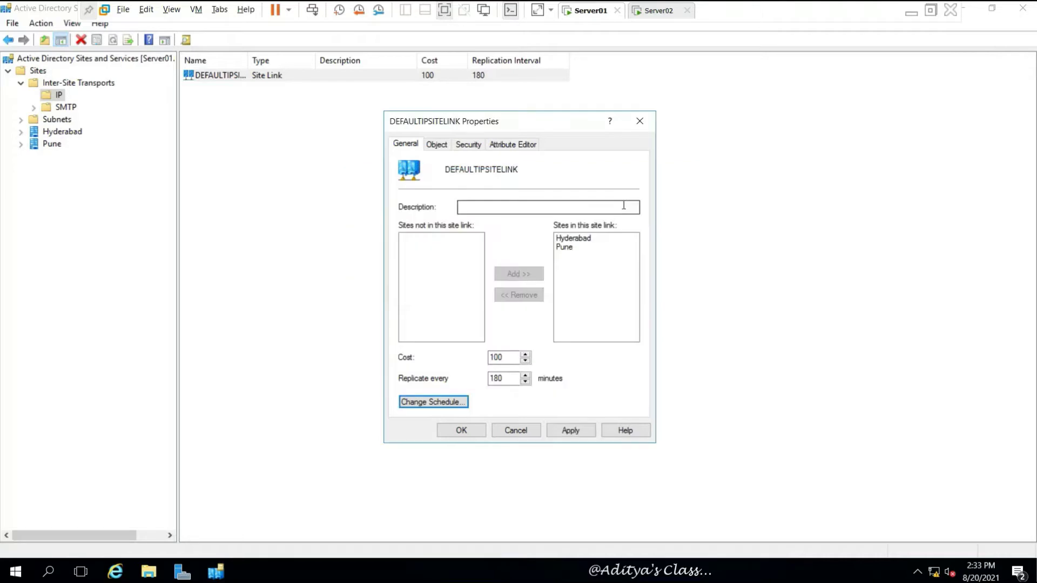
- Set DEFAULTIPSITELINK's replication interval to 30 minutes, apply it, and close Properties
click(494, 378)
double_click(494, 378)
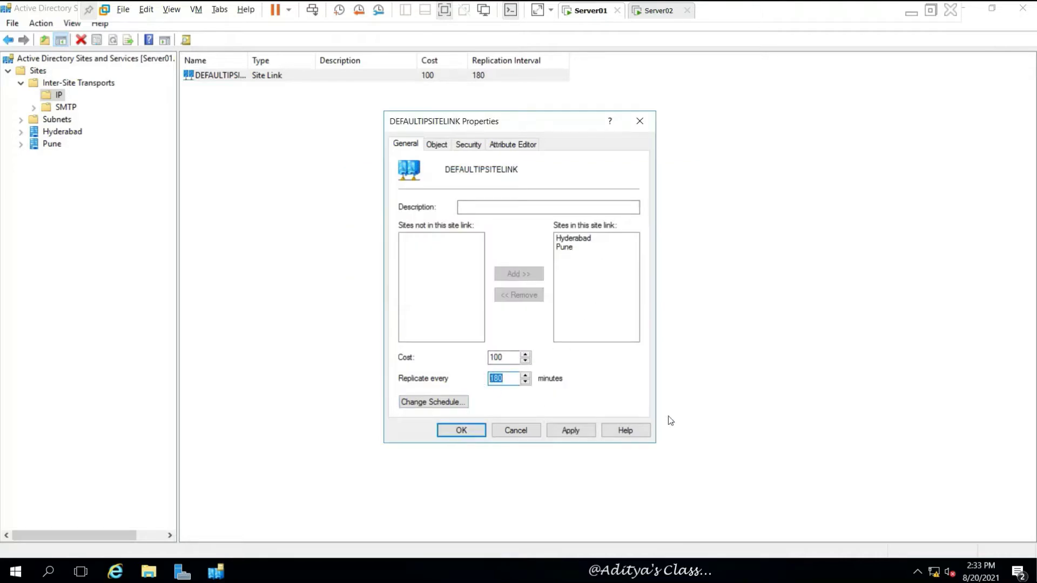
text(15)
click(570, 431)
double_click(494, 378)
text(30)
click(571, 430)
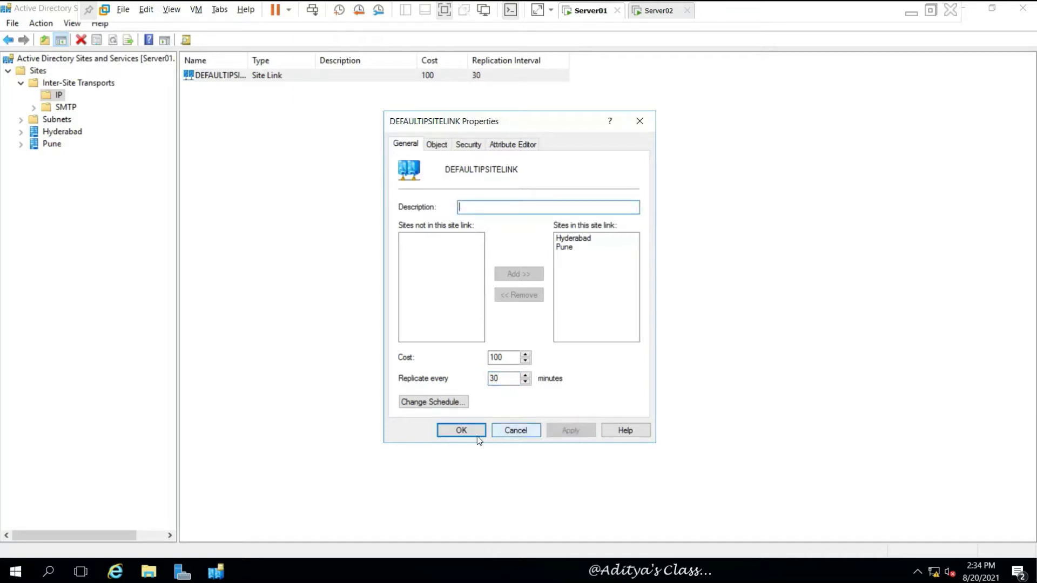
click(459, 431)
- Check the servers in the Hyderabad and Pune sites, then close the console and minimize VMware
click(276, 234)
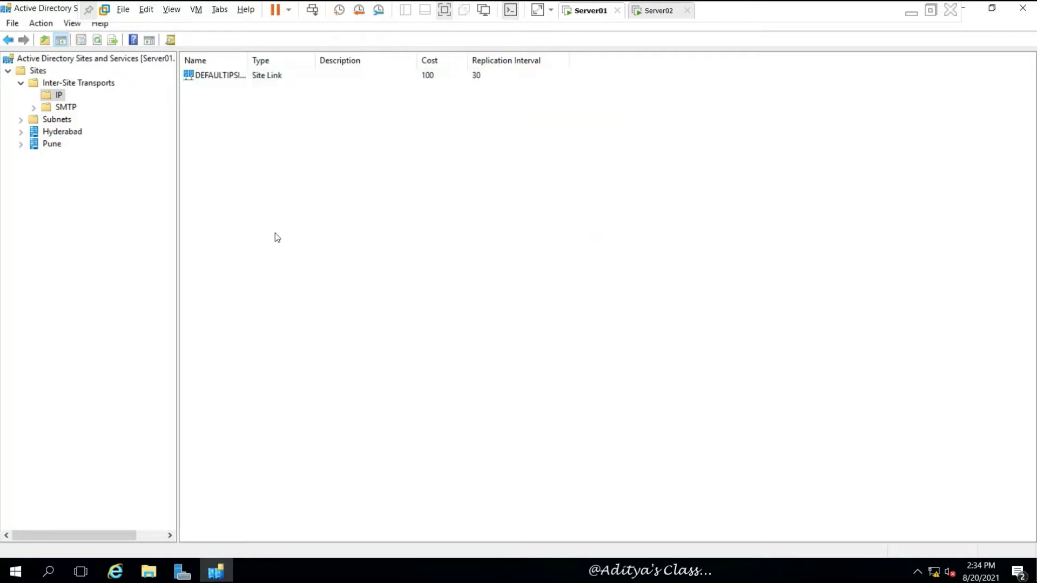
click(20, 132)
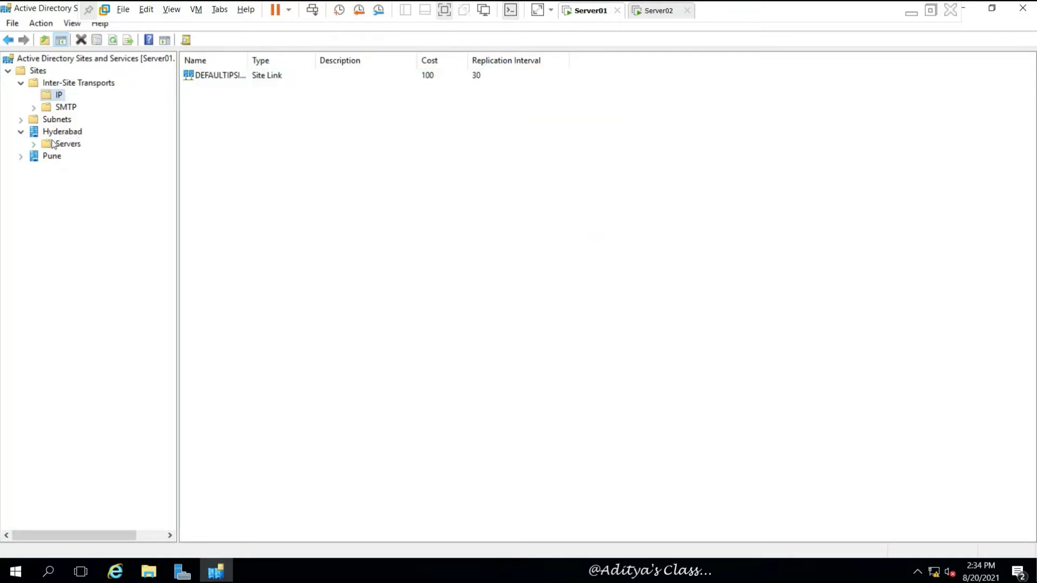
click(21, 156)
click(1024, 8)
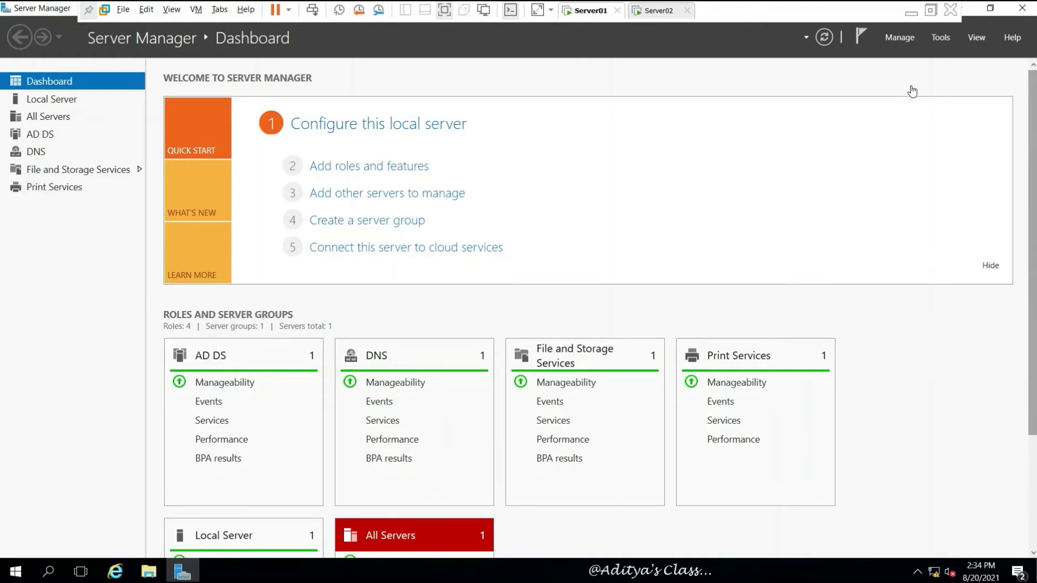
click(912, 12)
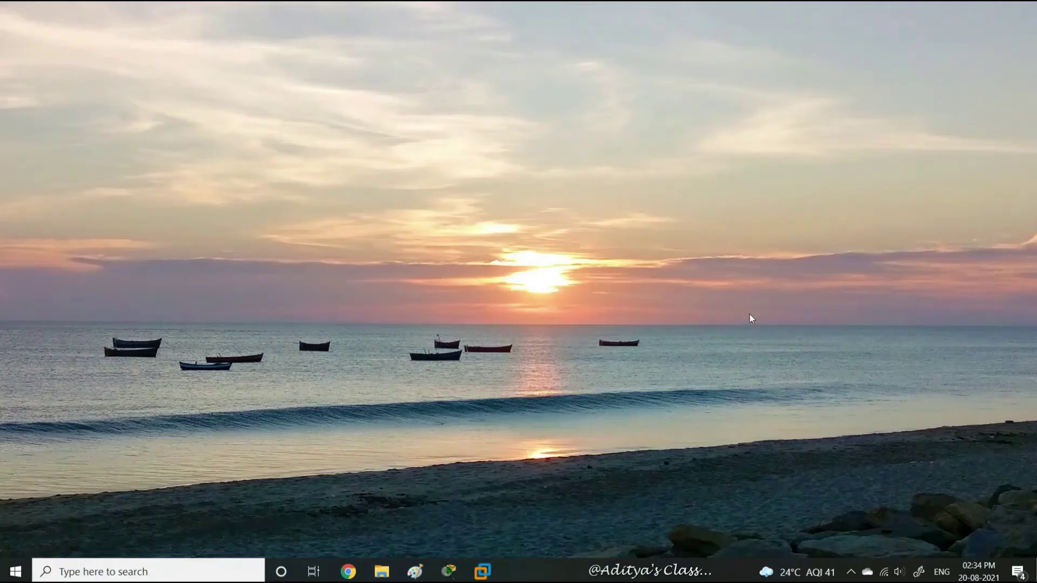